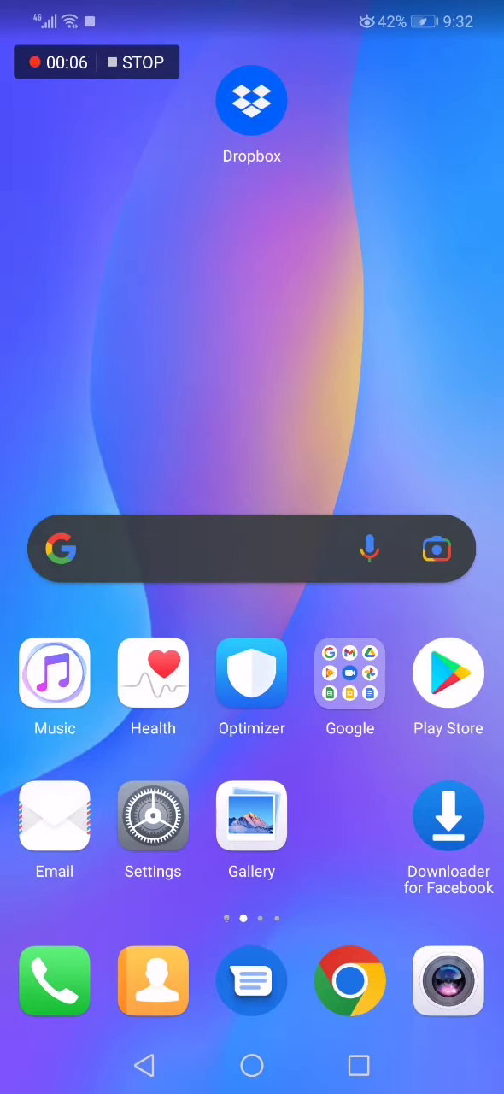
Step: Launch the Dropbox app from the home screen
{"action": "left_click", "coordinate": [251, 103]}
{"action": "left_click_drag", "start_coordinate": [94, 62], "coordinate": [401, 61]}
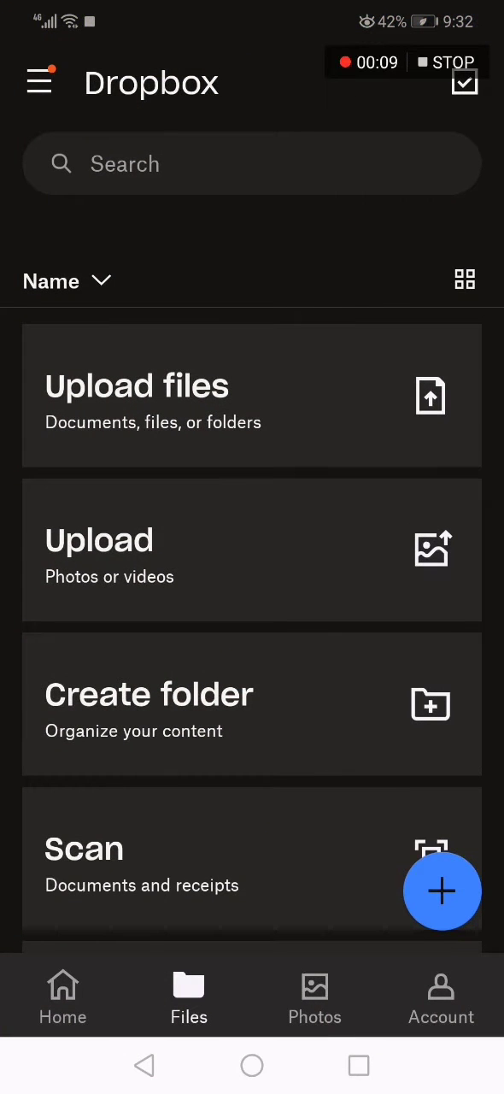
{"action": "left_click_drag", "start_coordinate": [68, 136], "coordinate": [66, 124]}
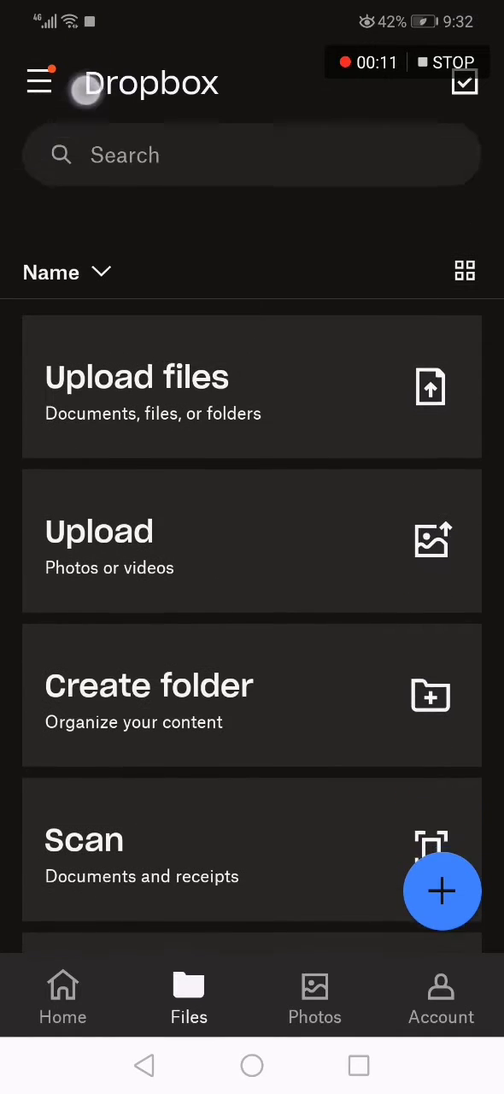
Step: Open Dropbox settings from the navigation drawer
{"action": "left_click", "coordinate": [40, 82]}
{"action": "left_click", "coordinate": [101, 817]}
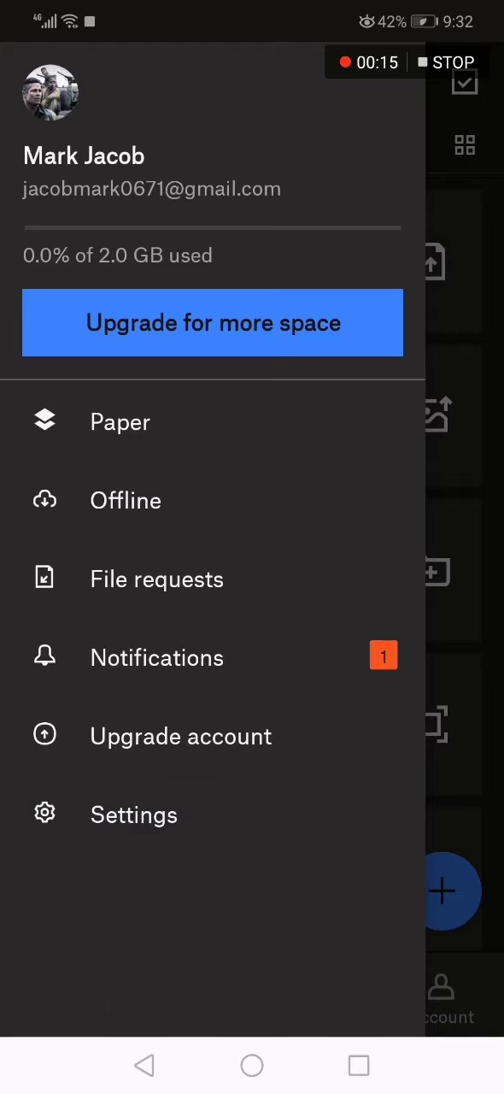
{"action": "left_click", "coordinate": [466, 513]}
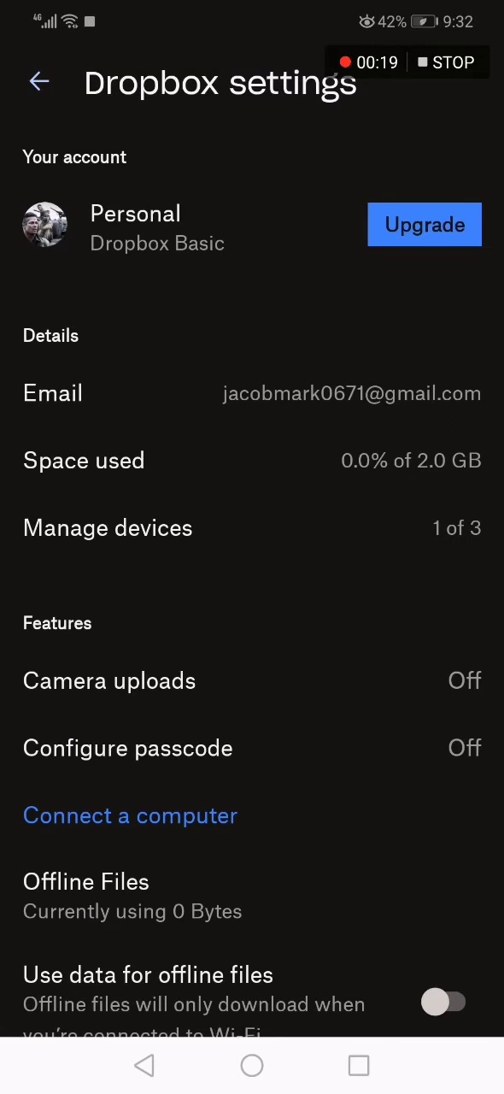
{"action": "mouse_move", "coordinate": [350, 787]}
{"action": "left_mouse_down"}
{"action": "mouse_move", "coordinate": [418, 340]}
{"action": "mouse_move", "coordinate": [466, 98]}
{"action": "left_mouse_up"}
Step: Scroll the settings list to show dark mode, Passwords and Vault options
{"action": "left_click_drag", "start_coordinate": [256, 342], "coordinate": [257, 816]}
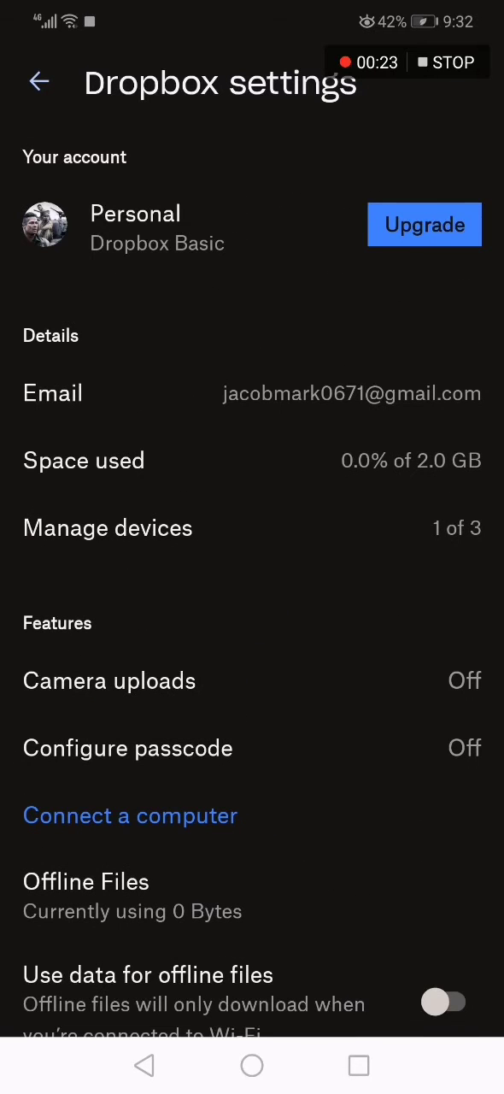